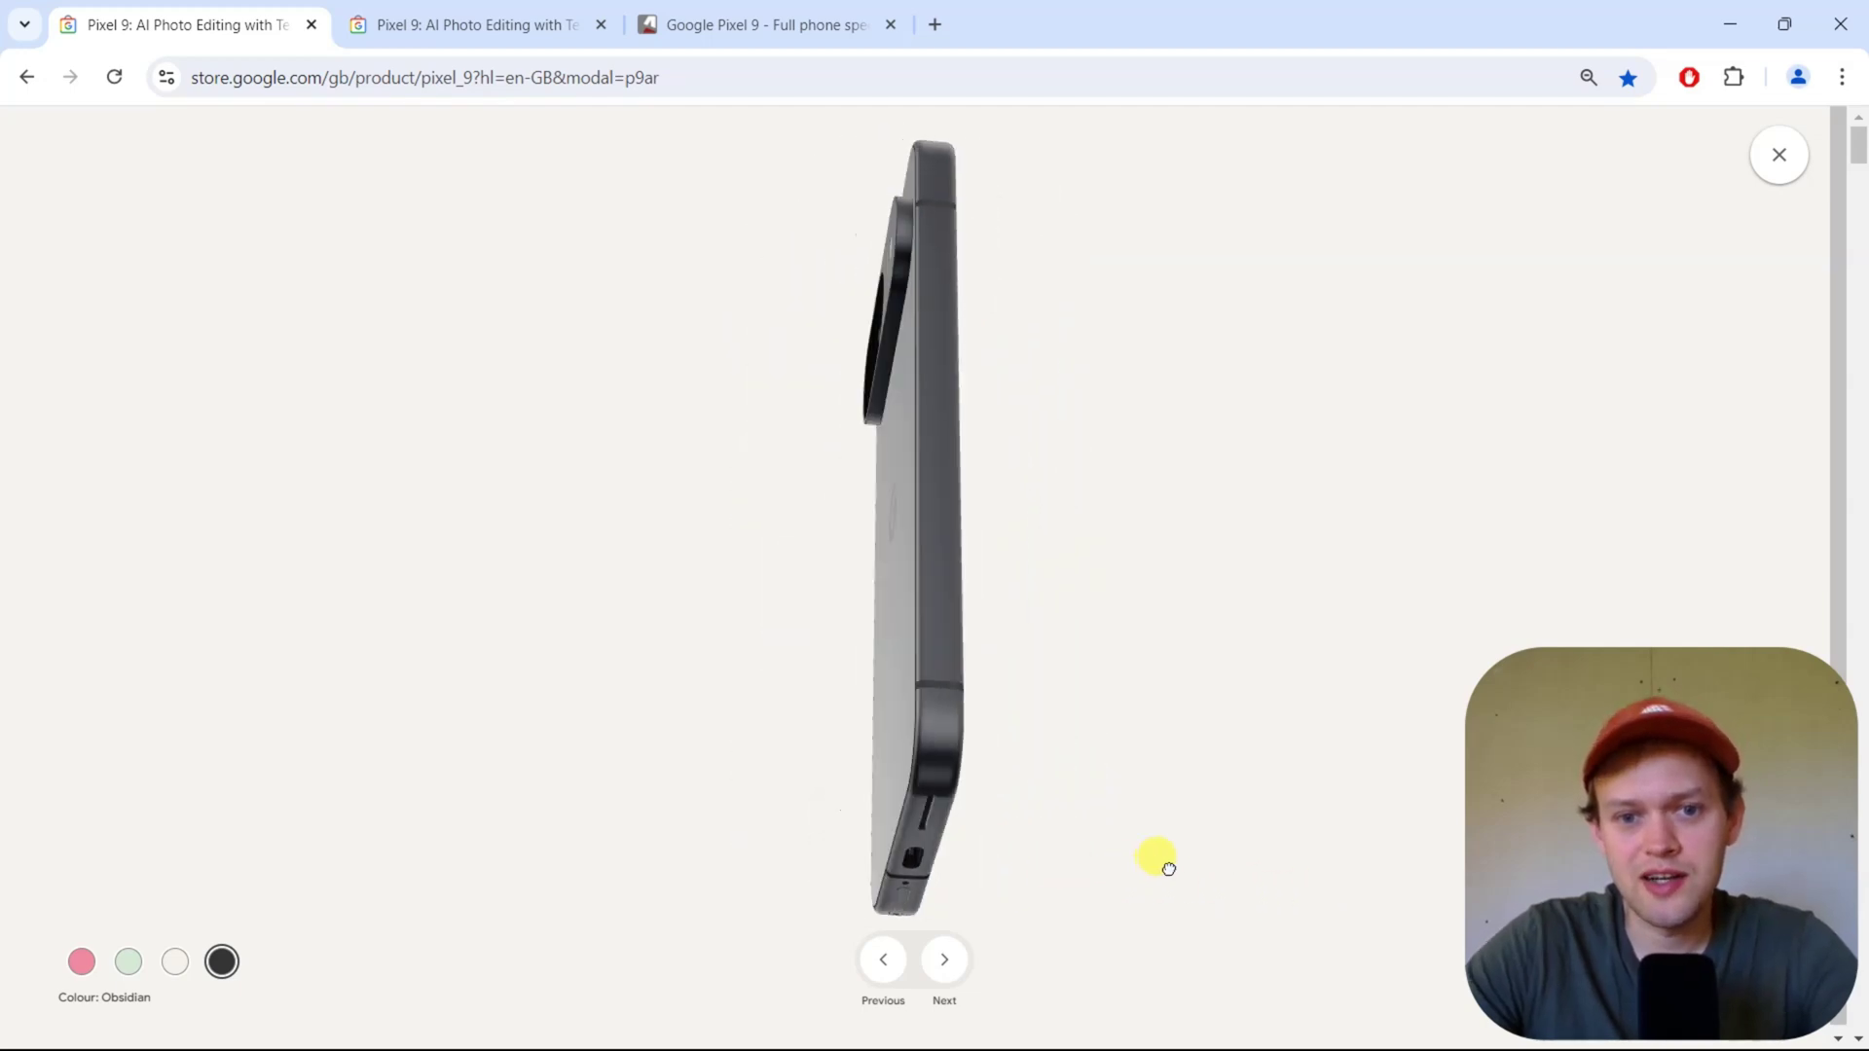
Rotate the 3D Pixel 9 to its bottom edge, then view GSMArena's IP68 specs
{"action": "mouse_move", "coordinate": [1169, 869]}
{"action": "left_mouse_down"}
{"action": "mouse_move", "coordinate": [1180, 543]}
{"action": "mouse_move", "coordinate": [1207, 598]}
{"action": "mouse_move", "coordinate": [877, 688]}
{"action": "mouse_move", "coordinate": [907, 514]}
{"action": "left_mouse_up"}
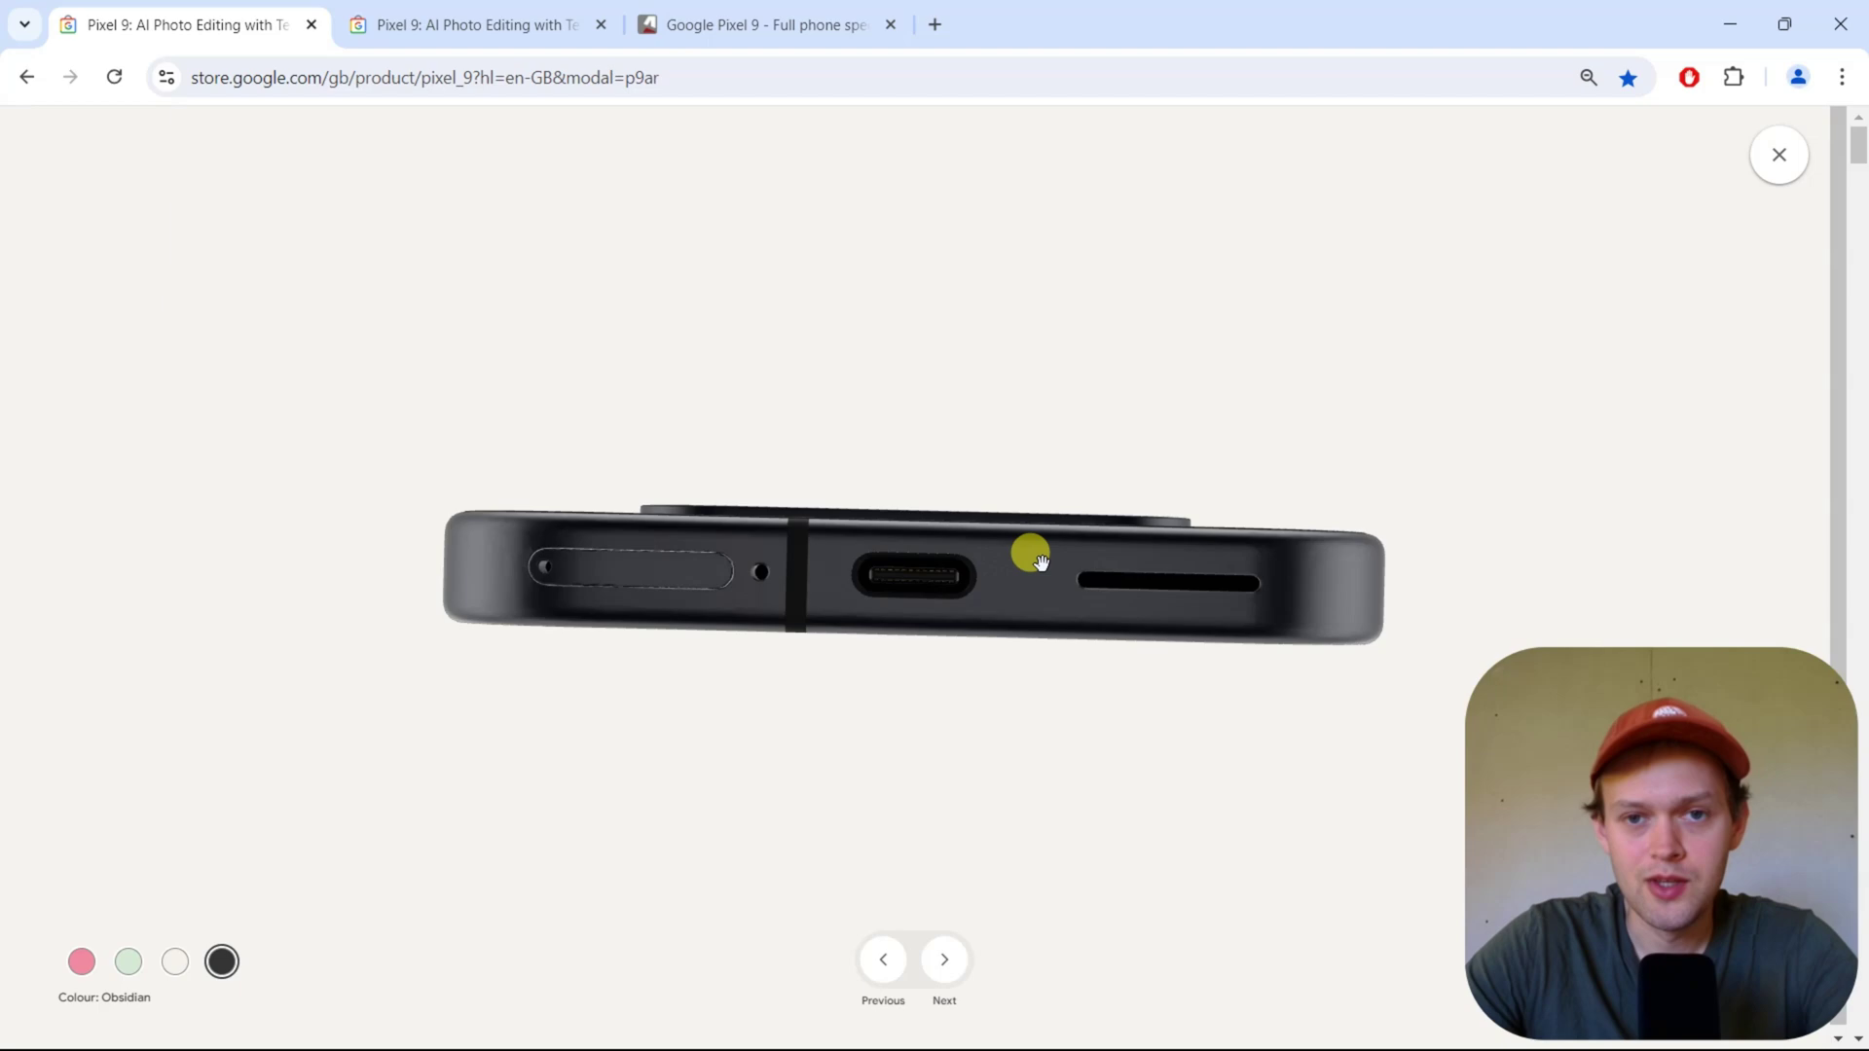
{"action": "left_click", "coordinate": [816, 13]}
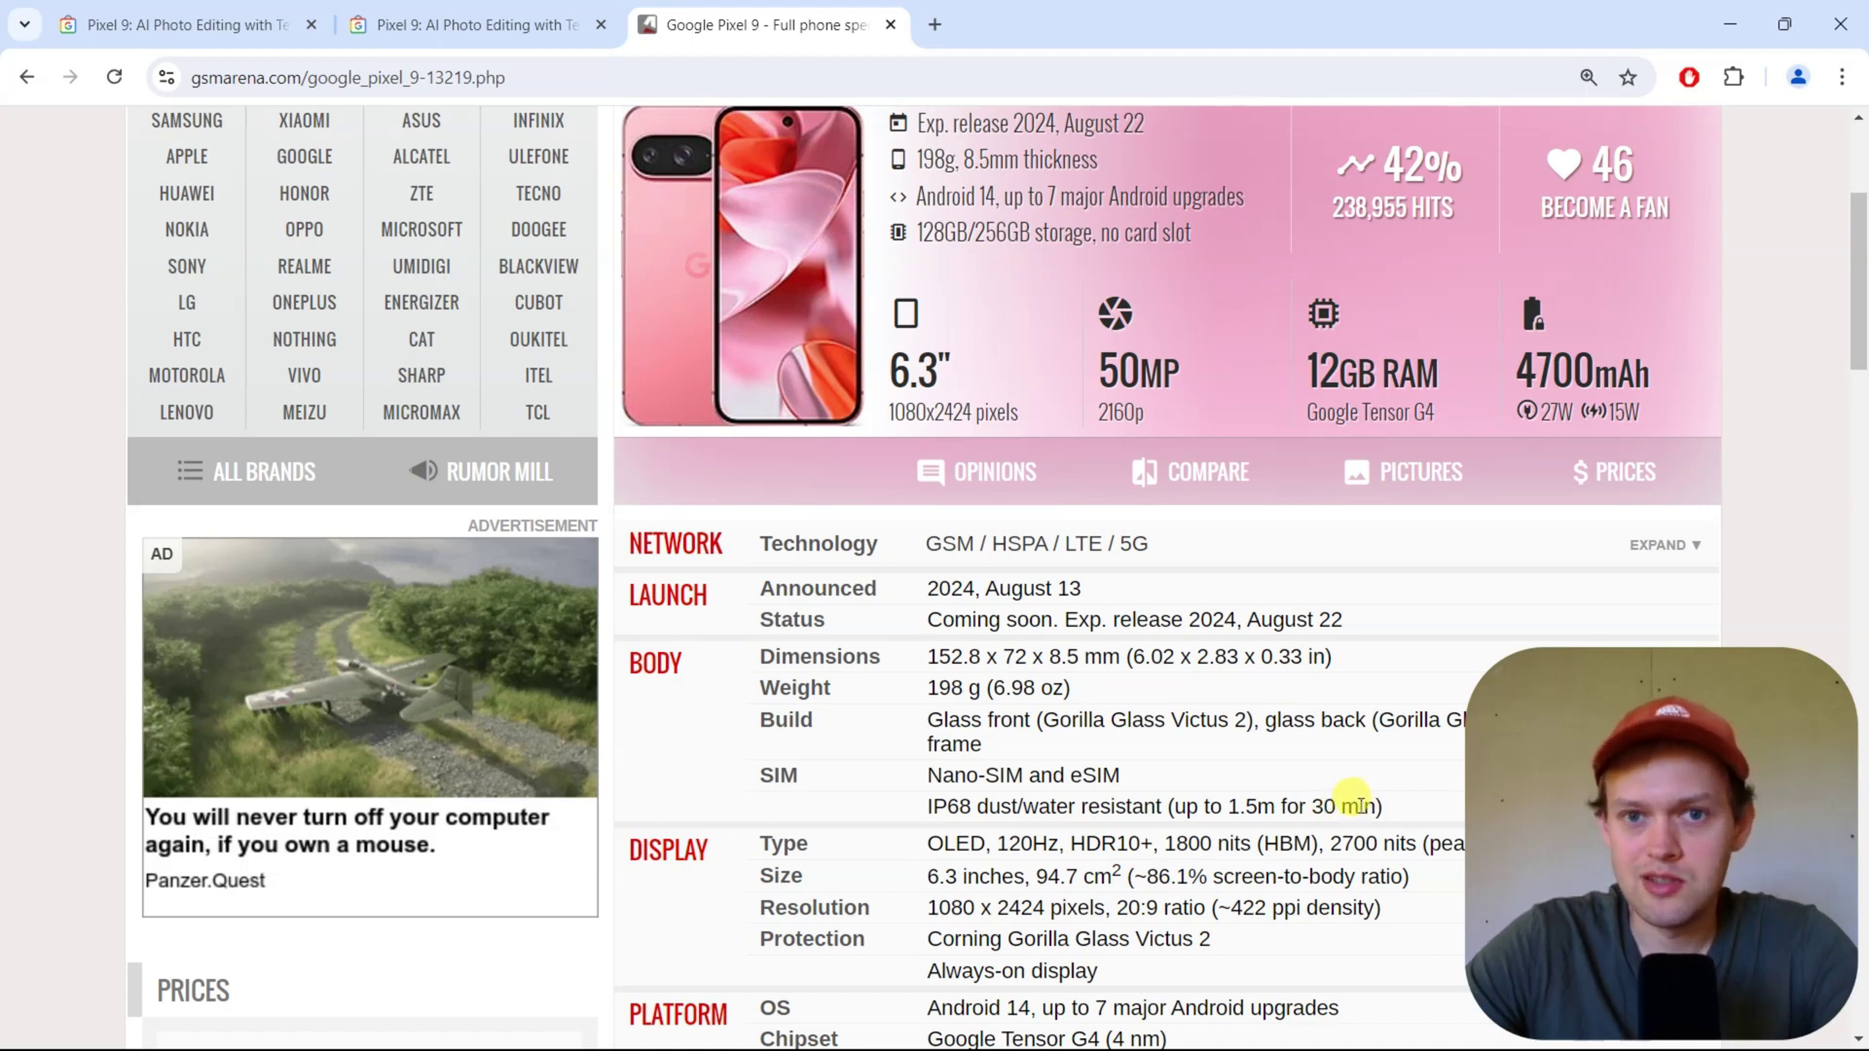
Review the 'Splashes and drops, no big deal' card, then return to the Porcelain 3D viewer
{"action": "left_click", "coordinate": [208, 15]}
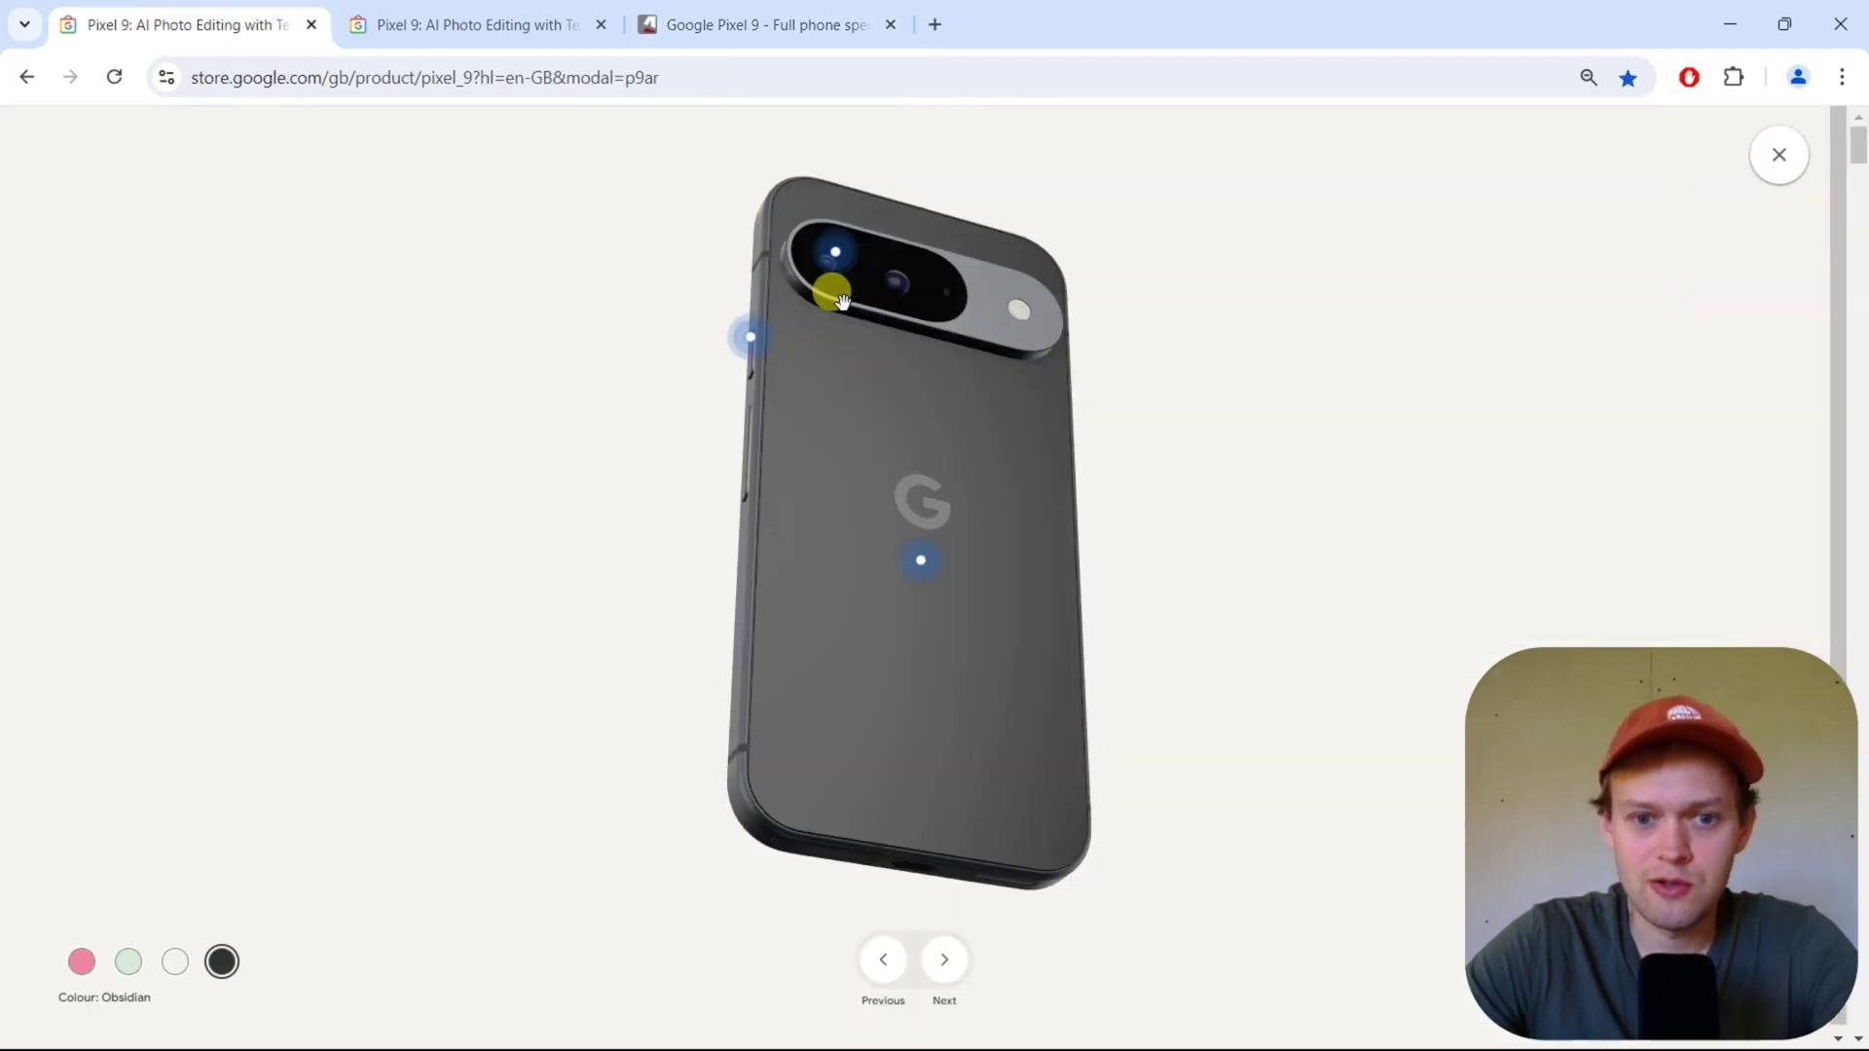
{"action": "left_click", "coordinate": [537, 18]}
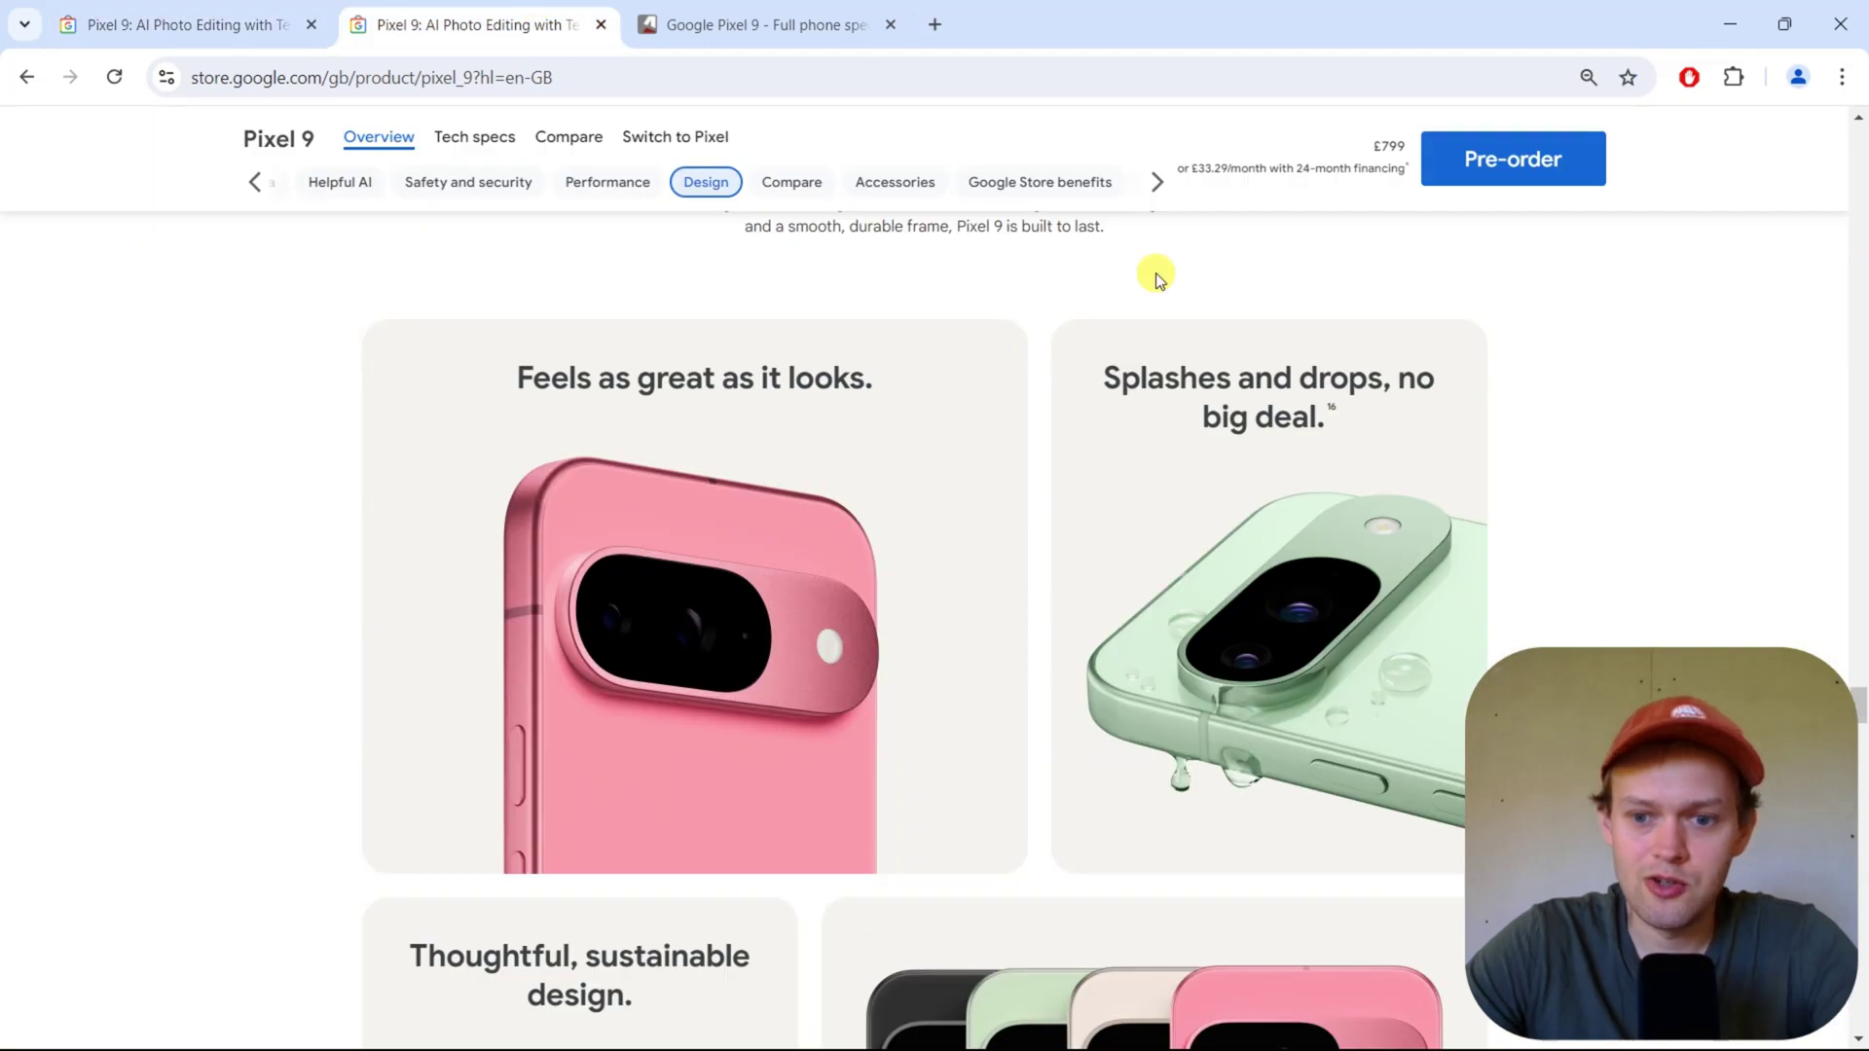
{"action": "scroll", "coordinate": [1353, 433], "scroll_direction": "down", "scroll_amount": 1}
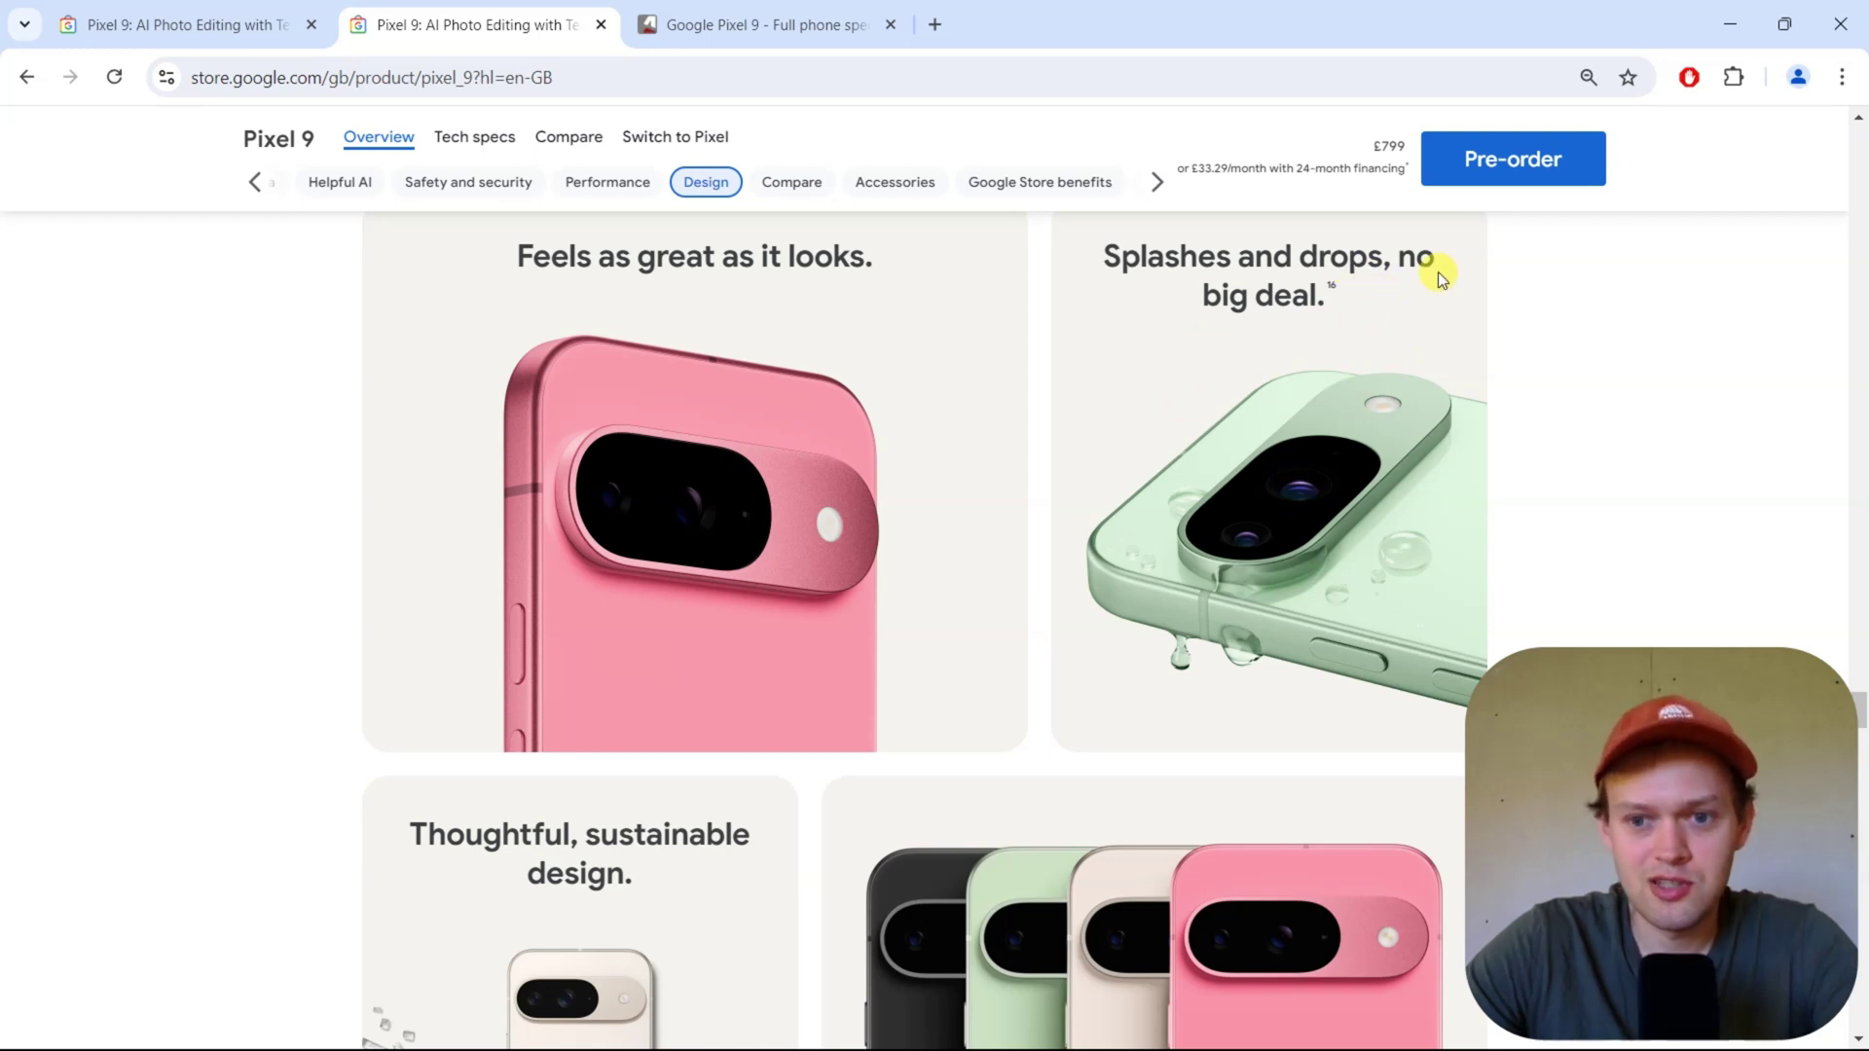
{"action": "left_click", "coordinate": [1271, 548]}
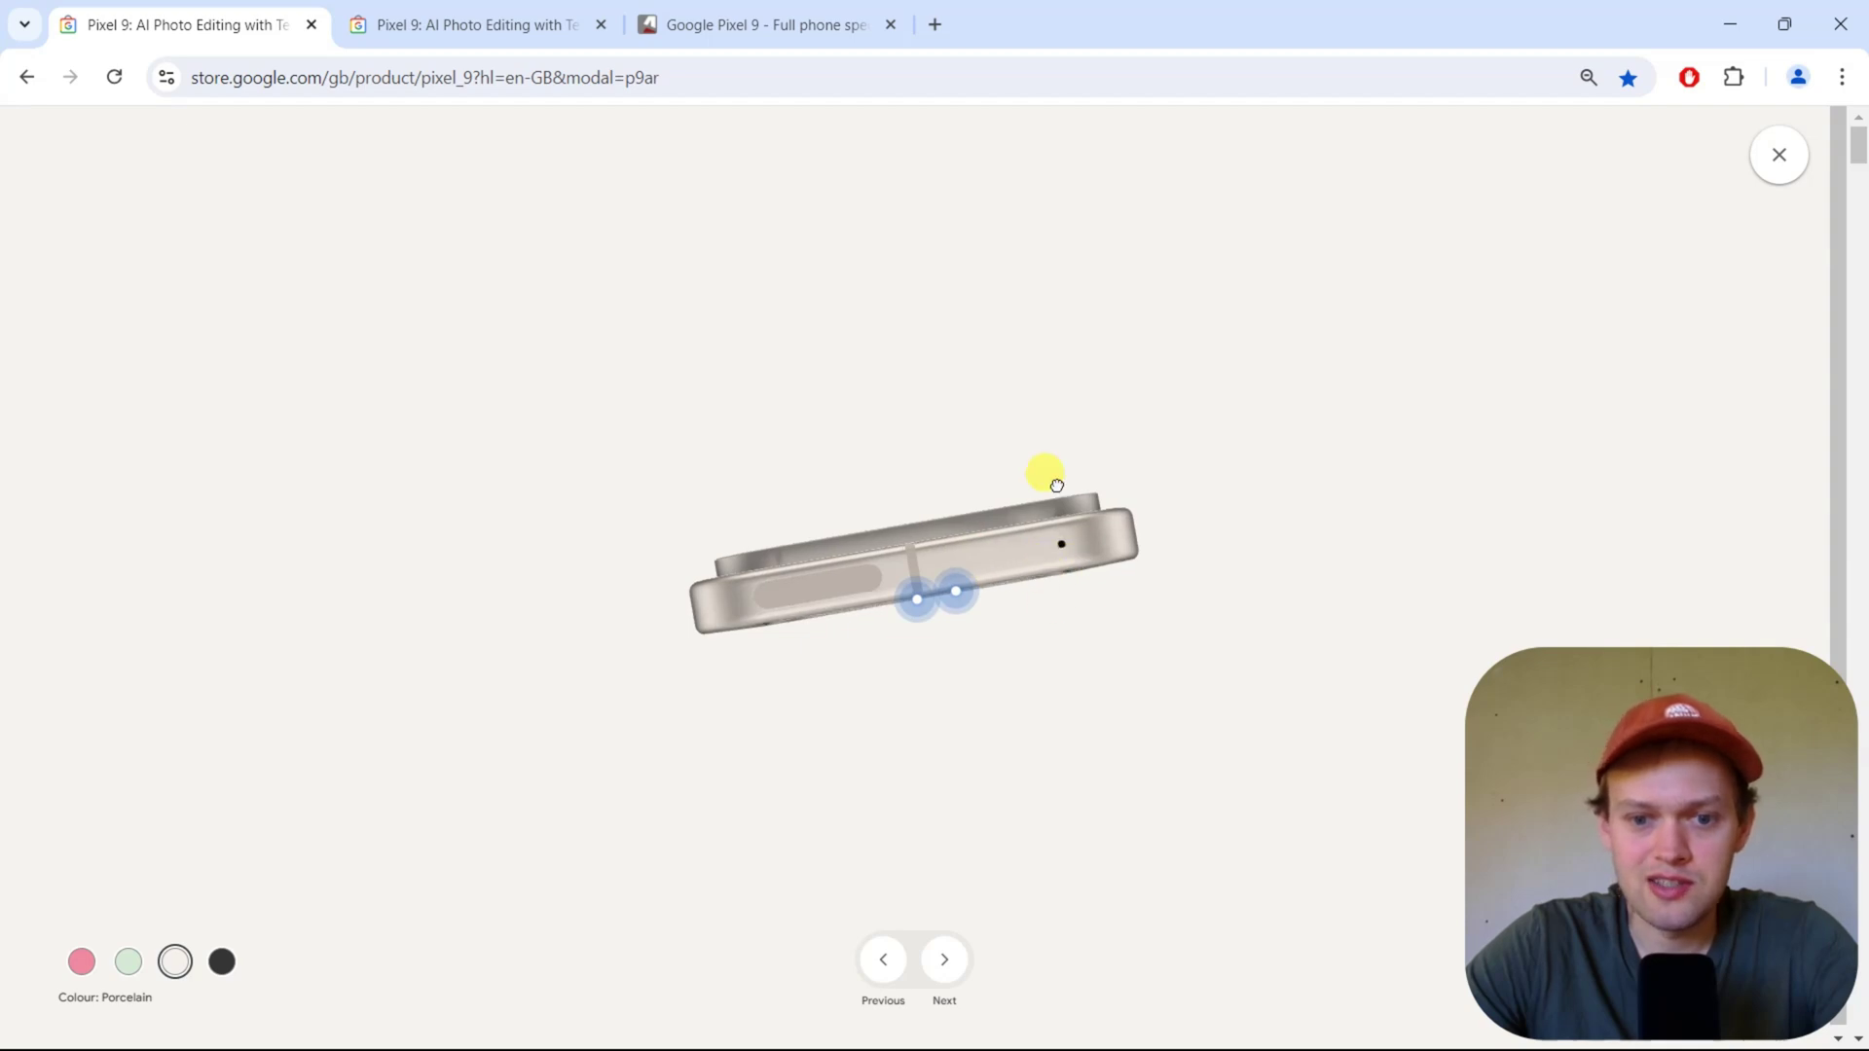
Spin the Porcelain Pixel 9 through front, edge and back views, then reopen GSMArena specs
{"action": "left_click_drag", "start_coordinate": [1043, 472], "coordinate": [1018, 364]}
{"action": "left_click_drag", "start_coordinate": [1118, 428], "coordinate": [1230, 414]}
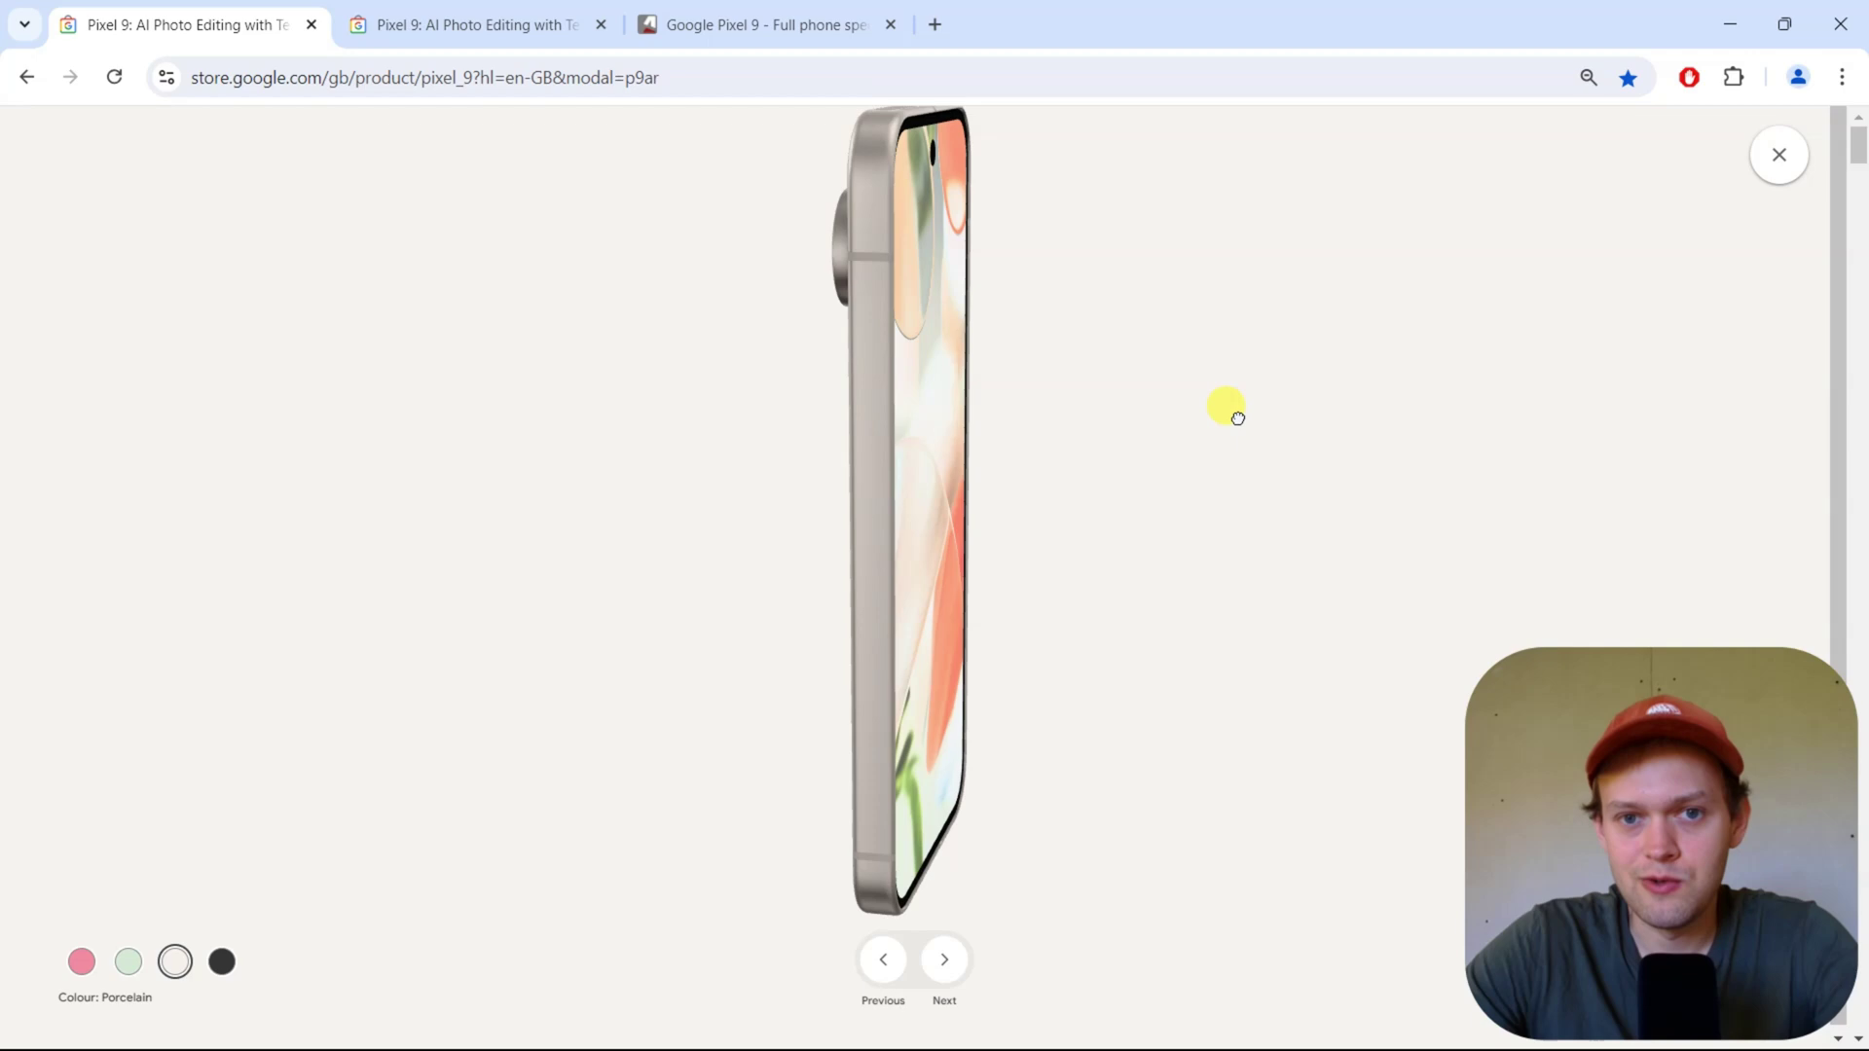
{"action": "mouse_move", "coordinate": [1238, 417]}
{"action": "left_mouse_down"}
{"action": "mouse_move", "coordinate": [604, 413]}
{"action": "mouse_move", "coordinate": [736, 419]}
{"action": "left_mouse_up"}
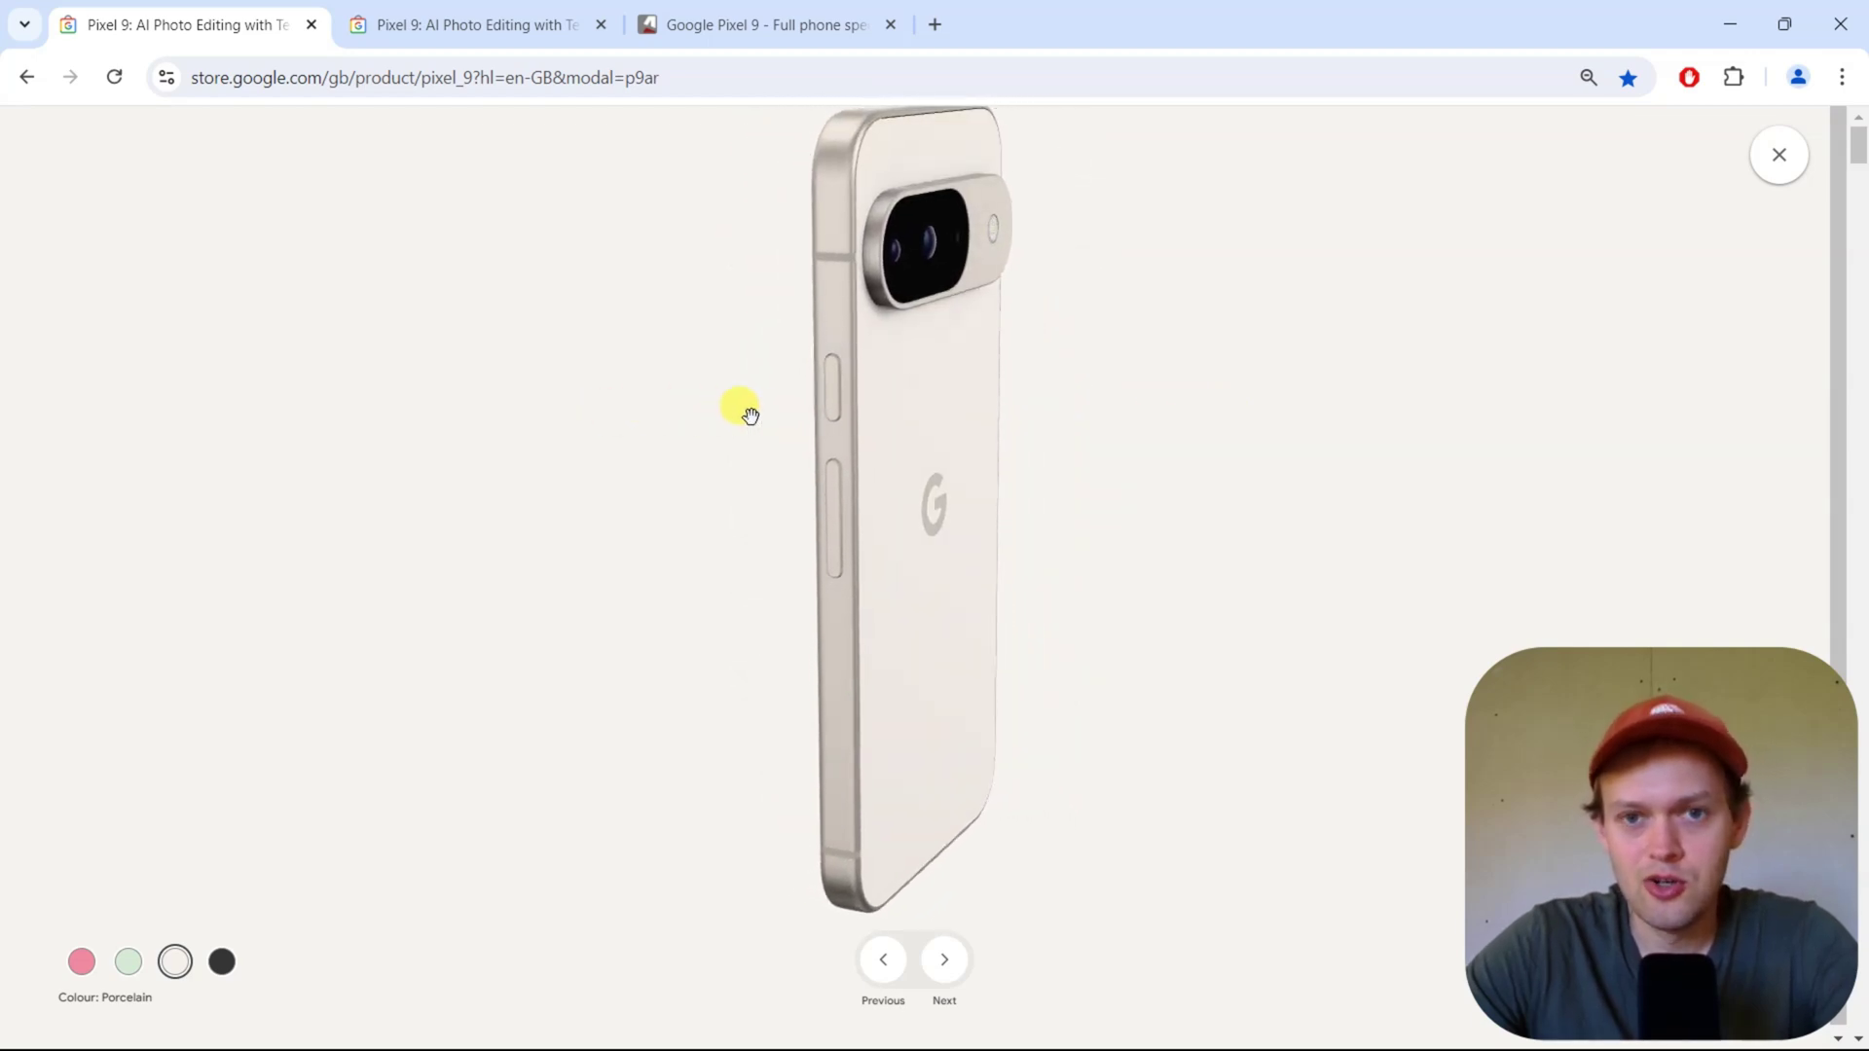
{"action": "mouse_move", "coordinate": [1012, 745]}
{"action": "left_mouse_down"}
{"action": "mouse_move", "coordinate": [954, 530]}
{"action": "mouse_move", "coordinate": [792, 677]}
{"action": "mouse_move", "coordinate": [1035, 760]}
{"action": "left_mouse_up"}
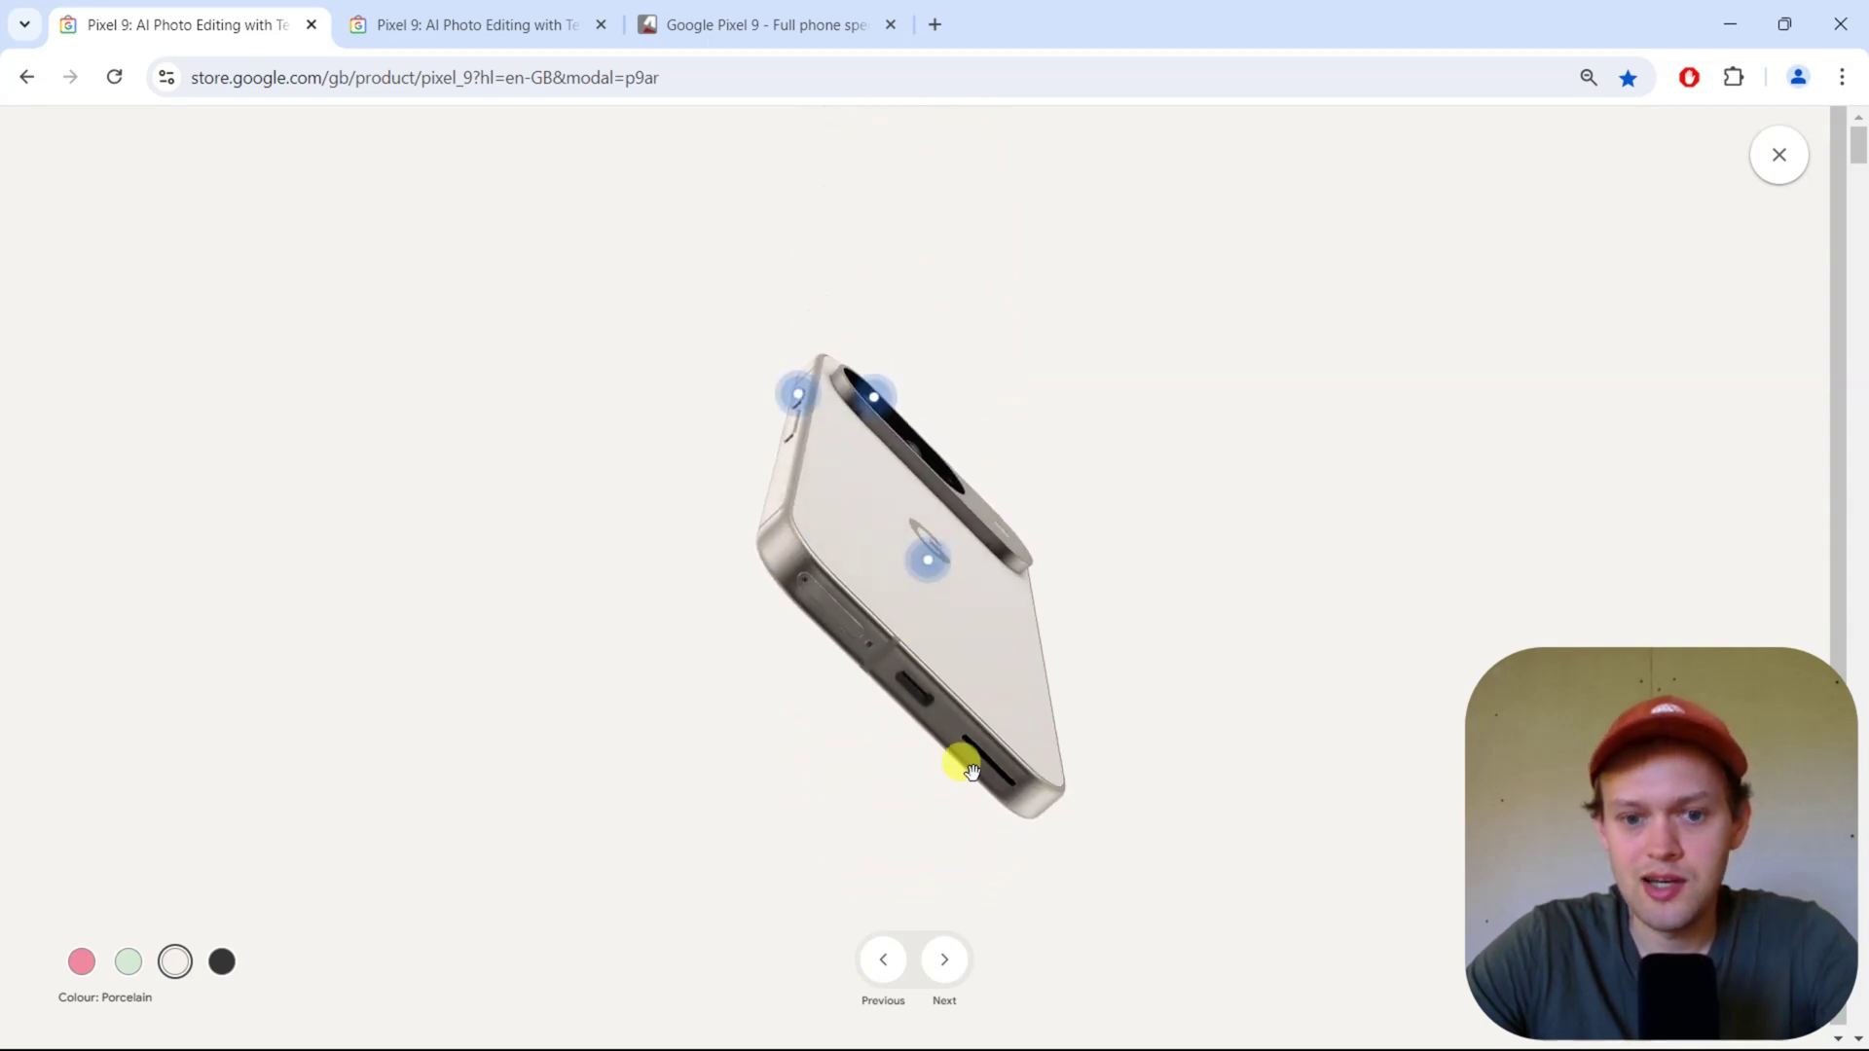
{"action": "mouse_move", "coordinate": [1000, 468]}
{"action": "left_mouse_down"}
{"action": "mouse_move", "coordinate": [814, 510]}
{"action": "mouse_move", "coordinate": [960, 489]}
{"action": "mouse_move", "coordinate": [1055, 506]}
{"action": "mouse_move", "coordinate": [896, 416]}
{"action": "left_mouse_up"}
{"action": "left_click", "coordinate": [774, 29]}
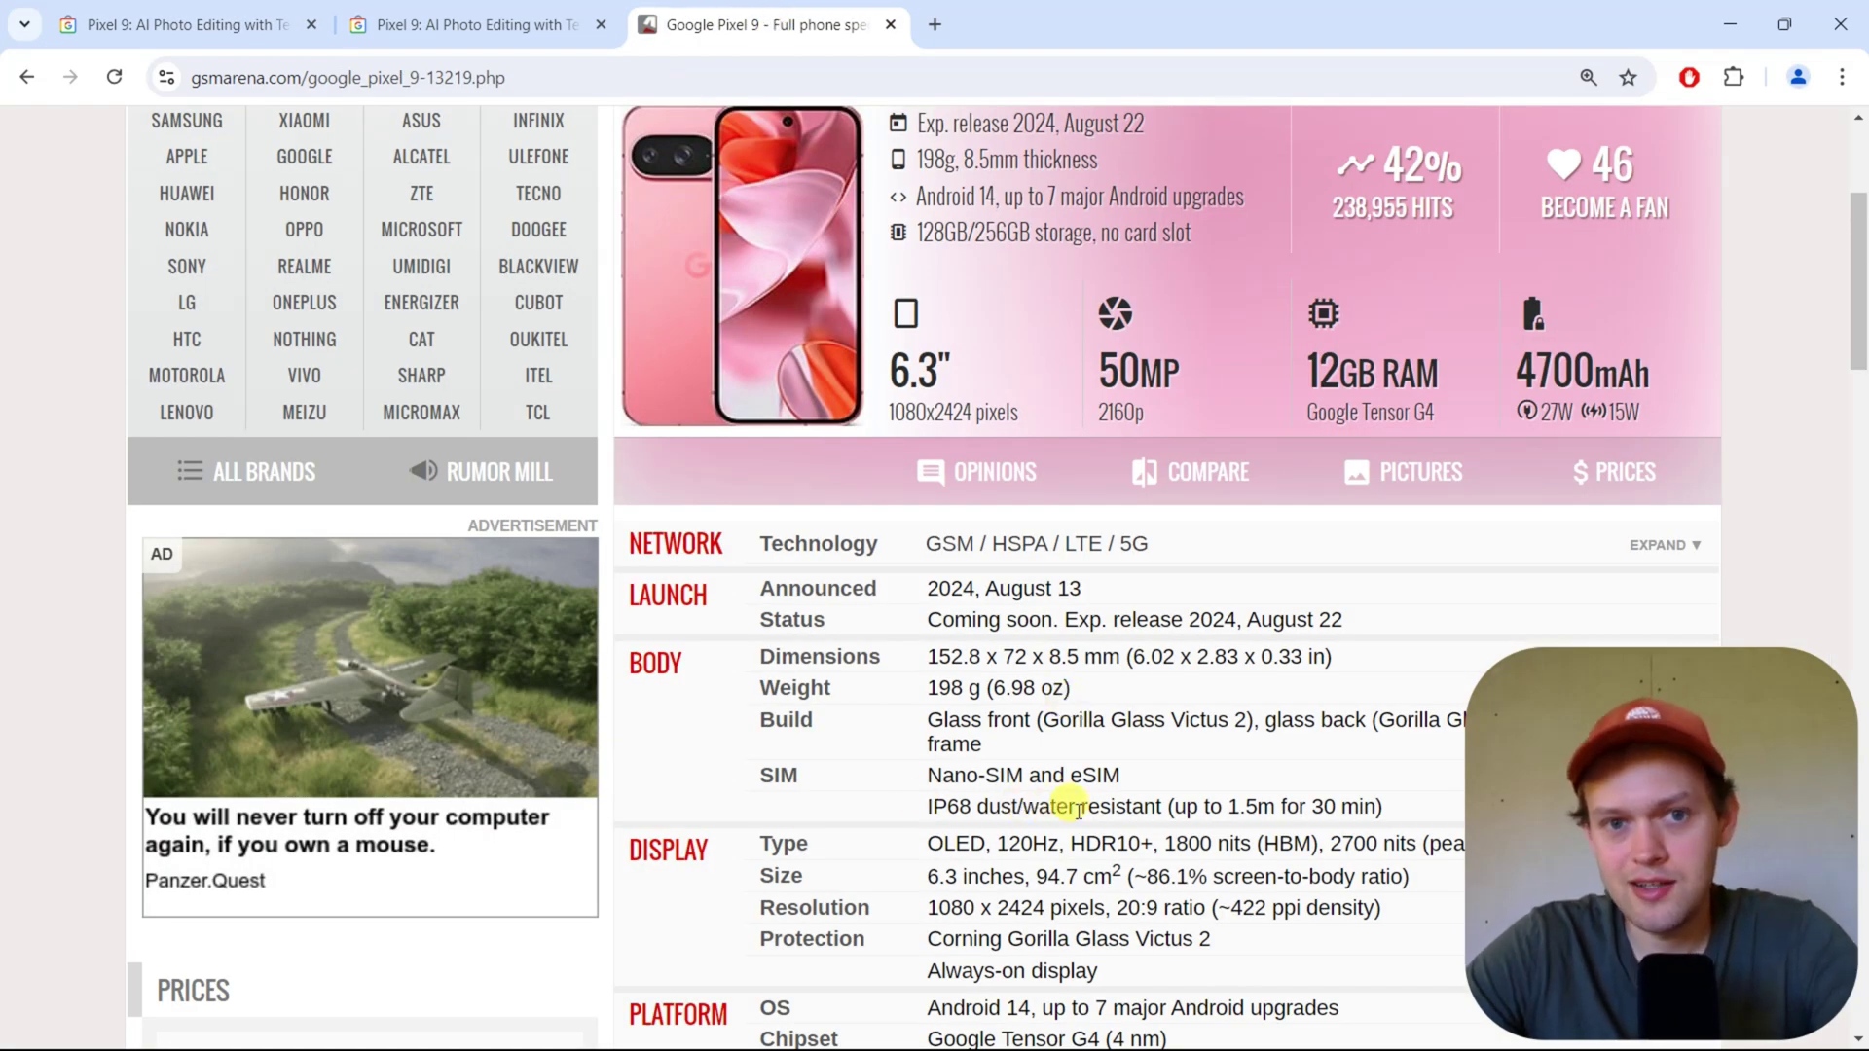
Return to the Google Store viewer showing the Porcelain Pixel 9 from the rear
{"action": "left_click", "coordinate": [202, 14]}
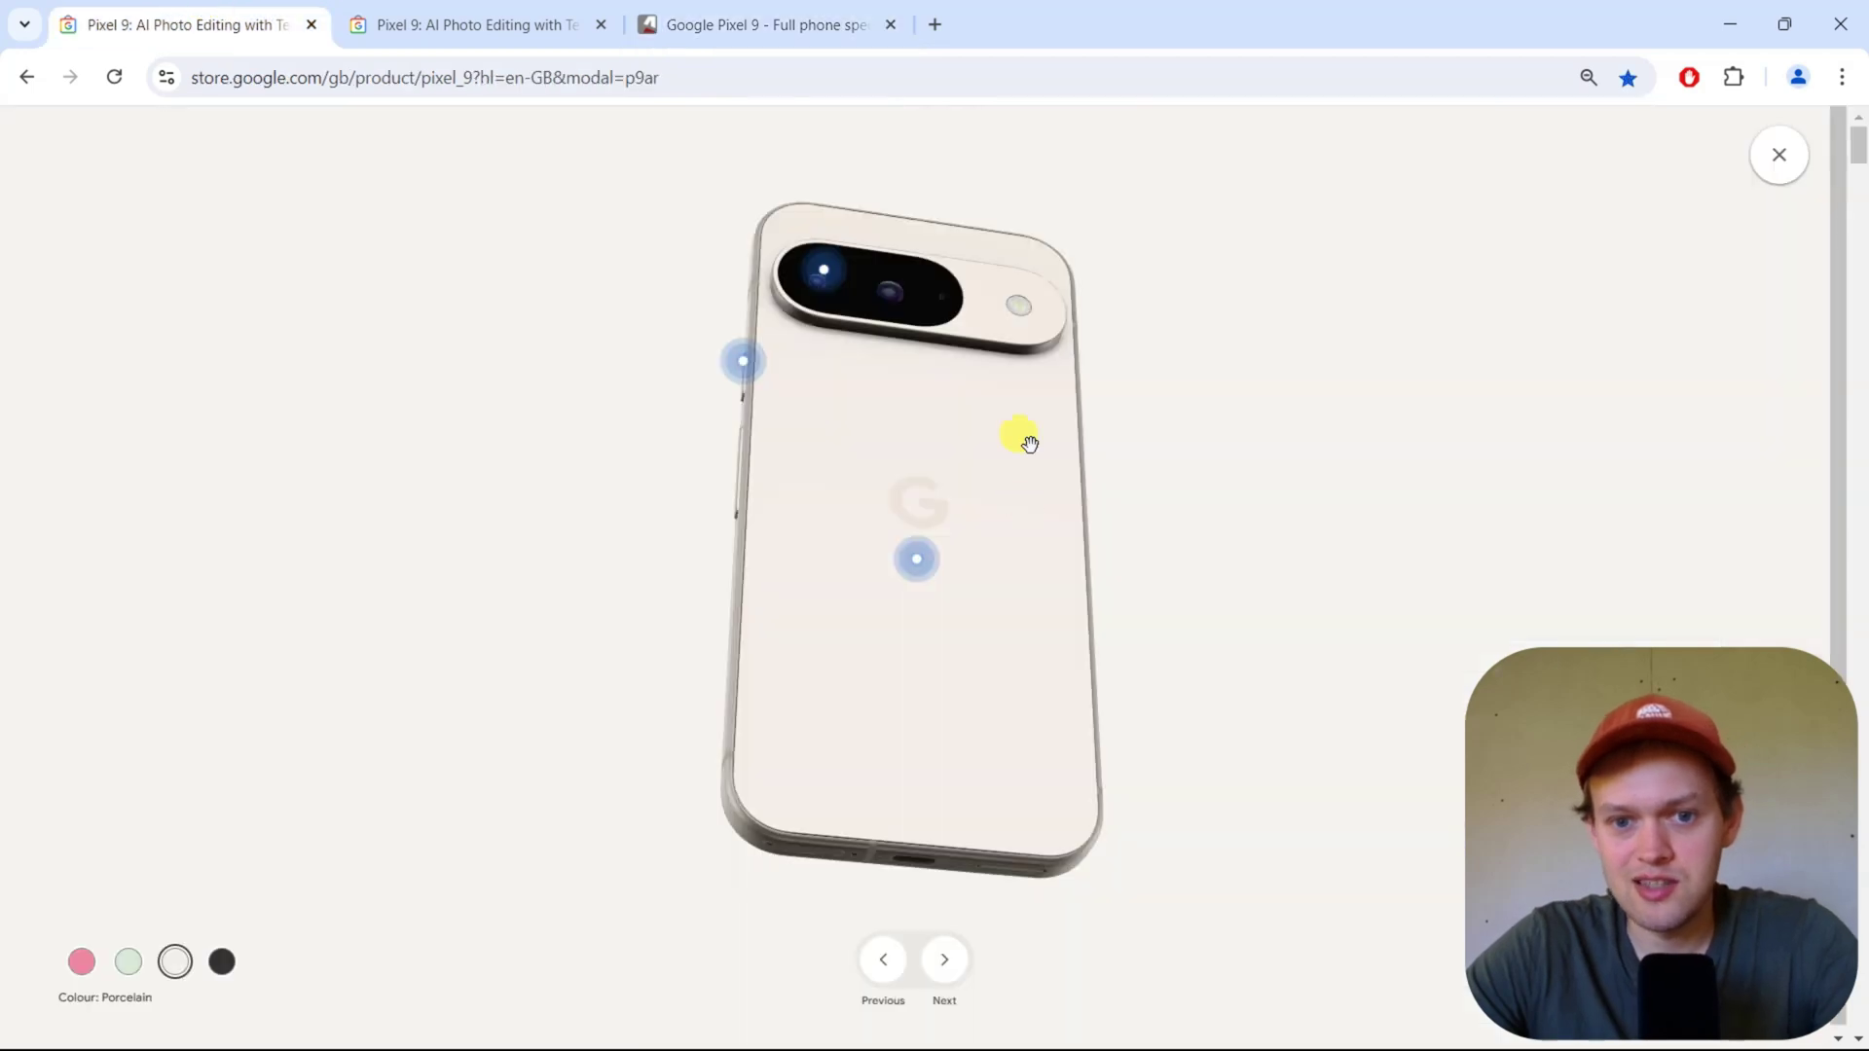